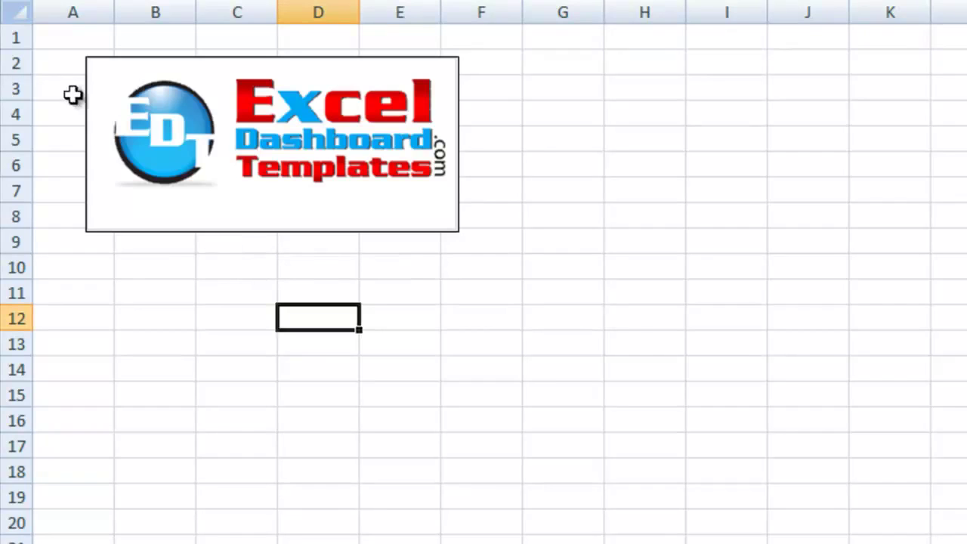
Check the last available row in column A of the template workbook's sheet, and return to cell A1.
{"action": "left_click", "coordinate": [61, 39]}
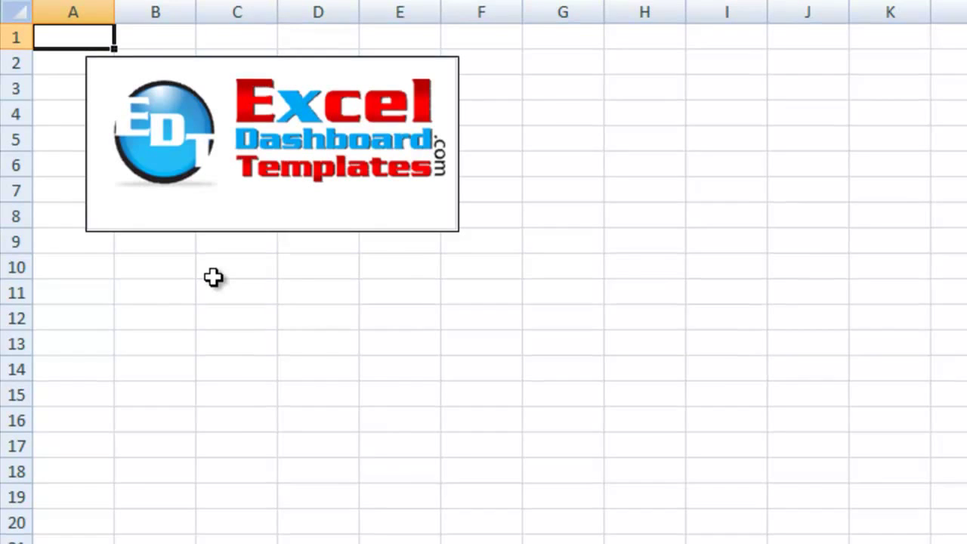
{"action": "key", "text": "ctrl+Down"}
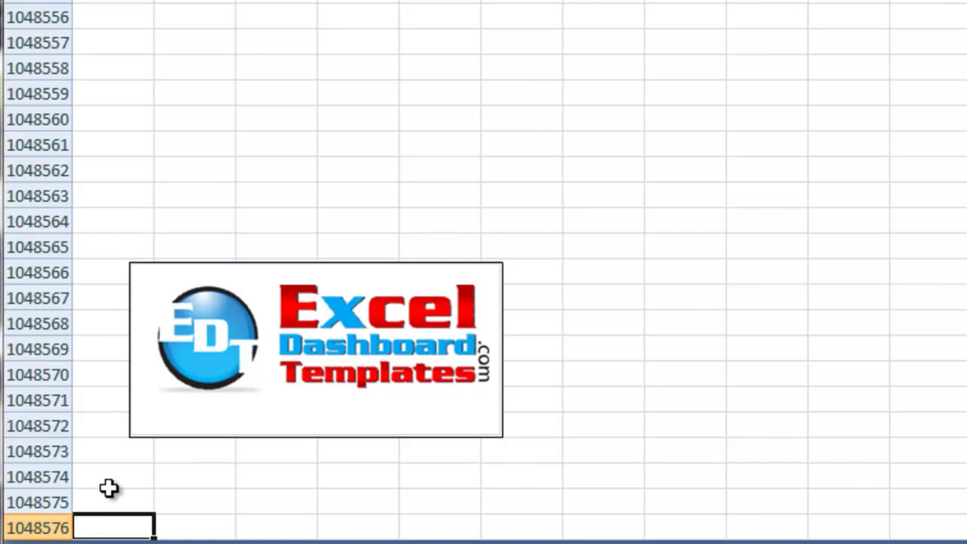
{"action": "key", "text": "ctrl+Up"}
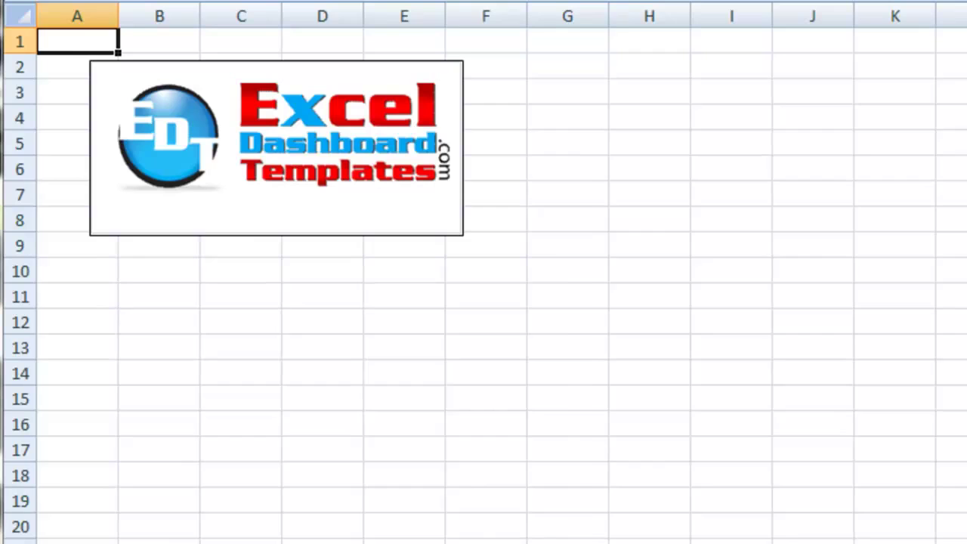
Try to copy the current sheet into Book2 before Sheet1, and dismiss the resulting message.
{"action": "left_click", "coordinate": [381, 274]}
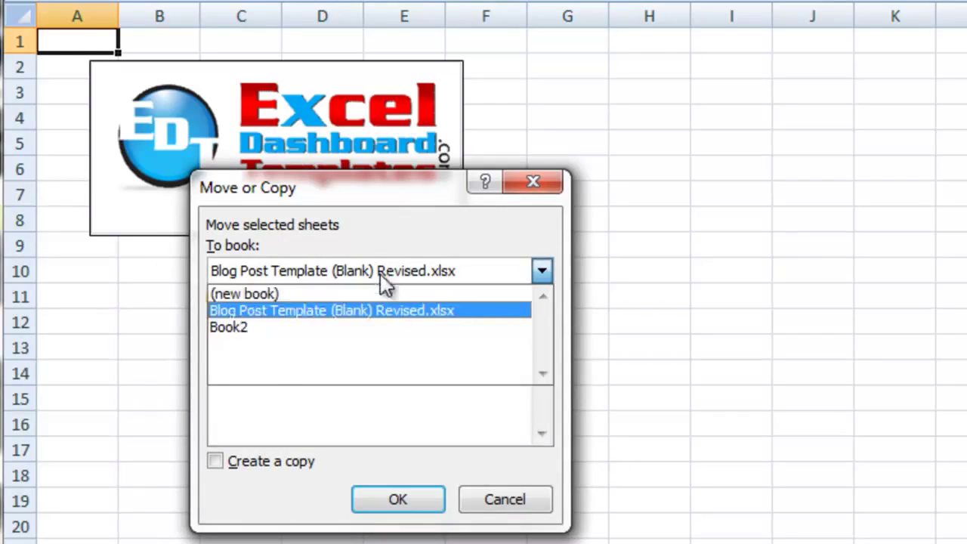
{"action": "left_click", "coordinate": [368, 326]}
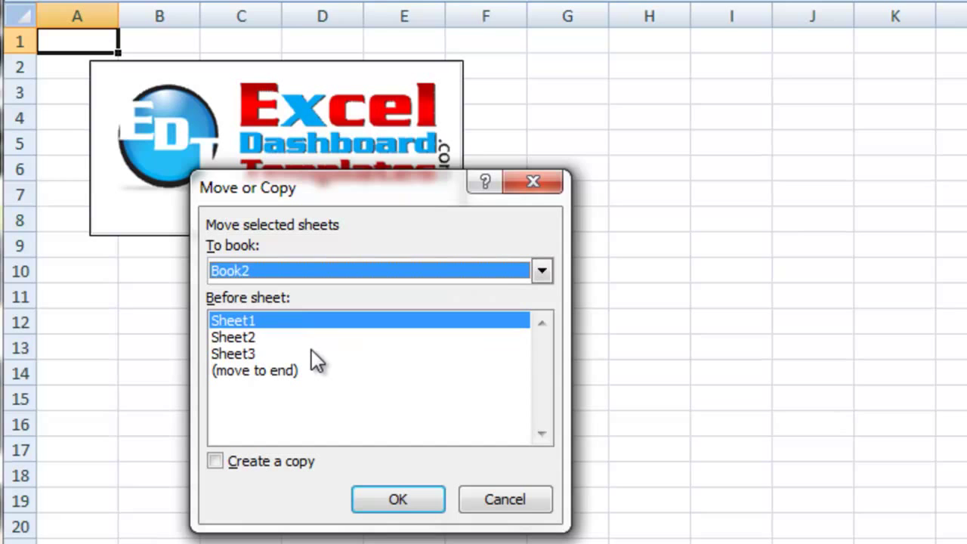
{"action": "left_click", "coordinate": [243, 460]}
{"action": "left_click", "coordinate": [387, 505]}
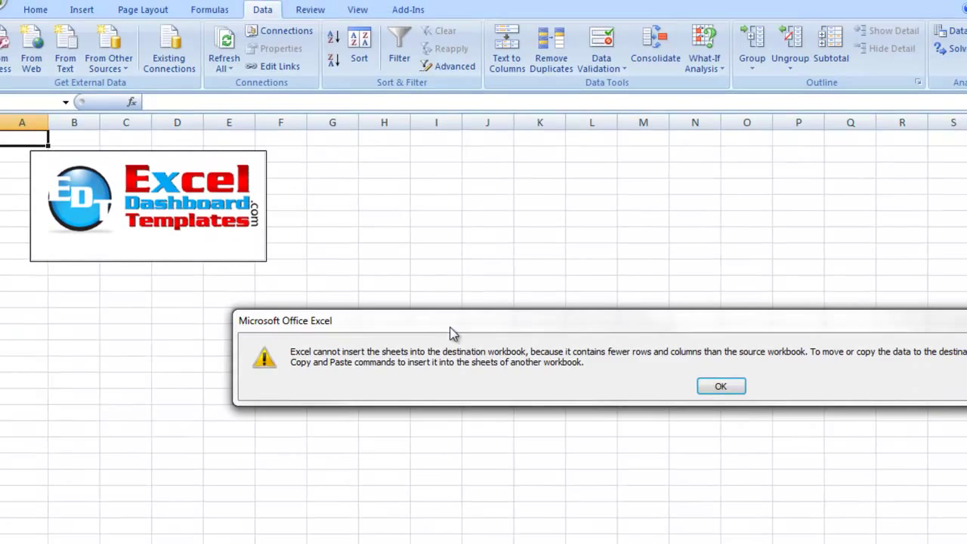
{"action": "left_click_drag", "start_coordinate": [451, 333], "coordinate": [224, 286]}
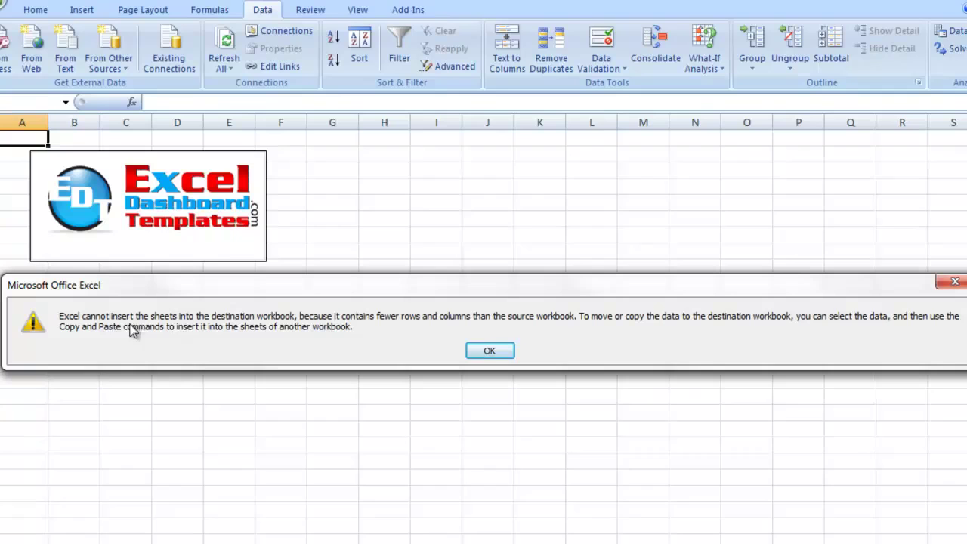
{"action": "left_click", "coordinate": [476, 352]}
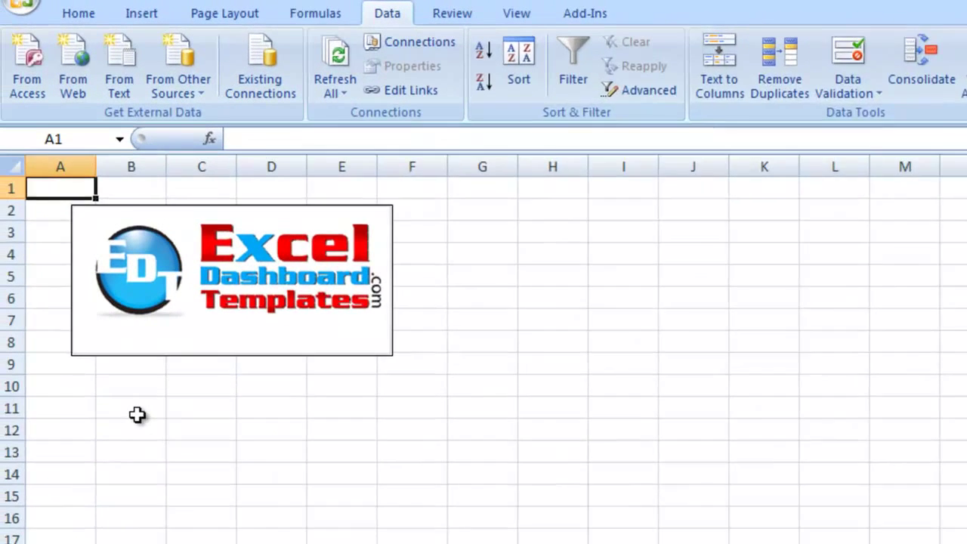
Switch to the Book2 workbook and check the last available row in column A of Sheet1.
{"action": "left_click", "coordinate": [78, 304]}
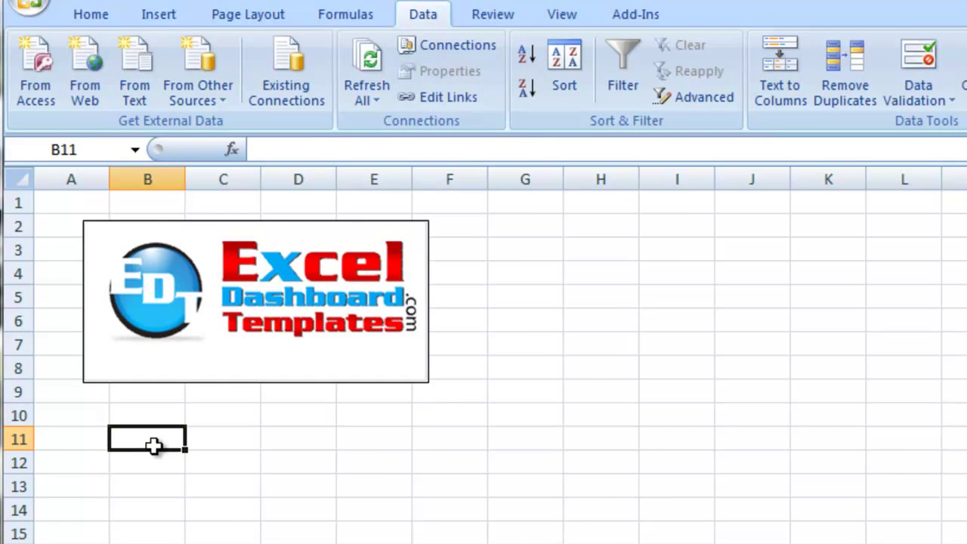
{"action": "key", "text": "alt"}
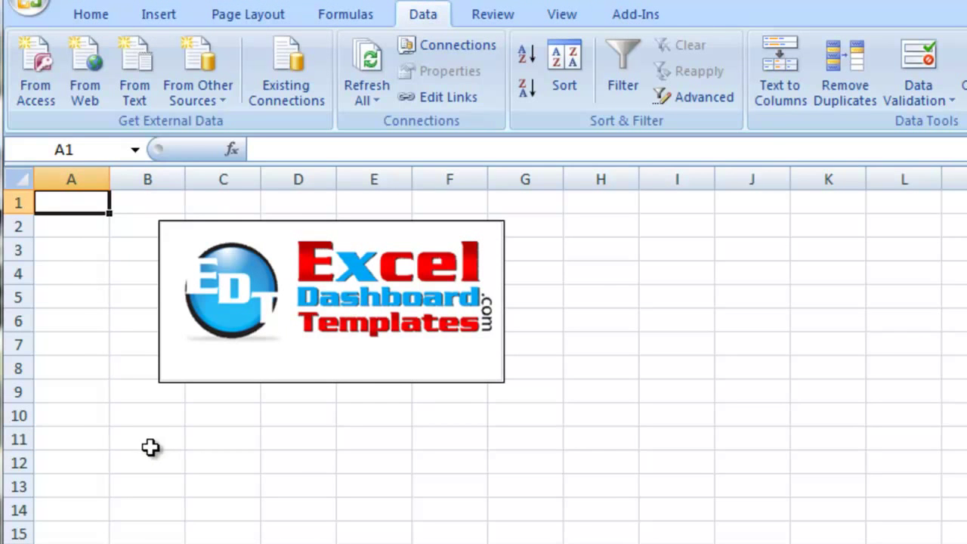
{"action": "left_click", "coordinate": [142, 459]}
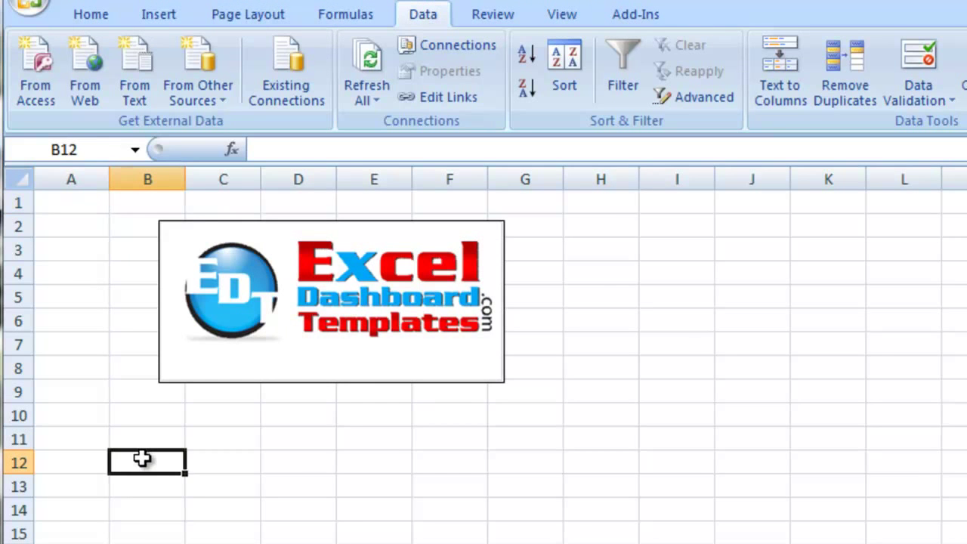
{"action": "left_click", "coordinate": [66, 271]}
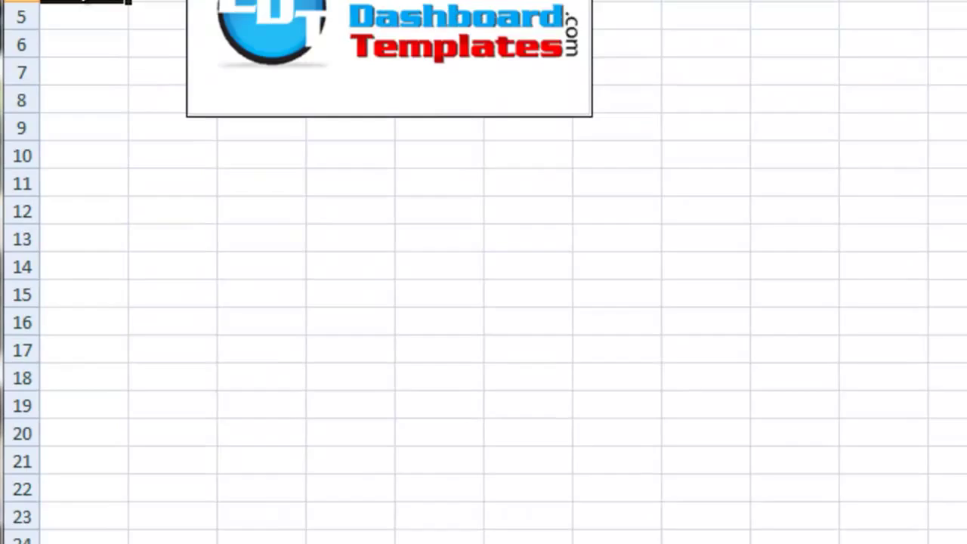
{"action": "key", "text": "ctrl+Down"}
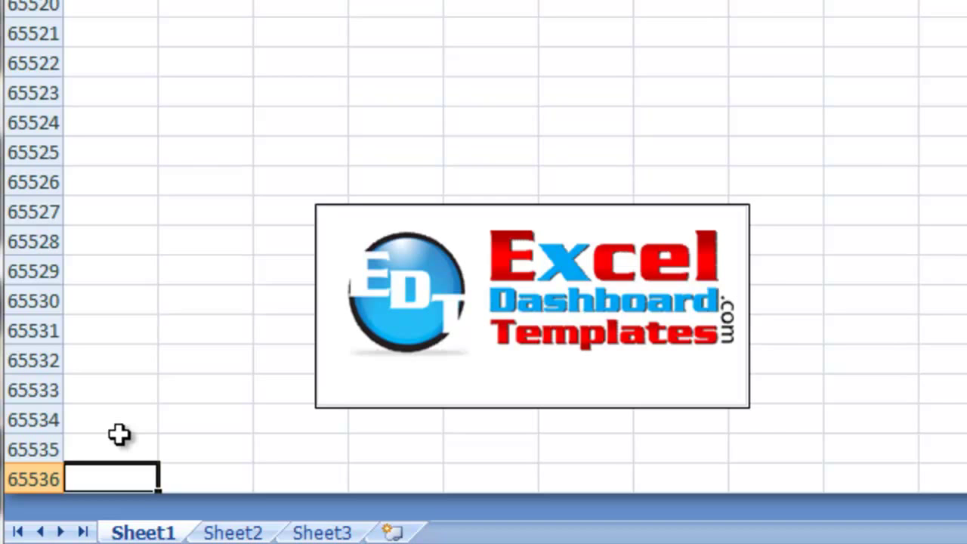
{"action": "key", "text": "ctrl+Up"}
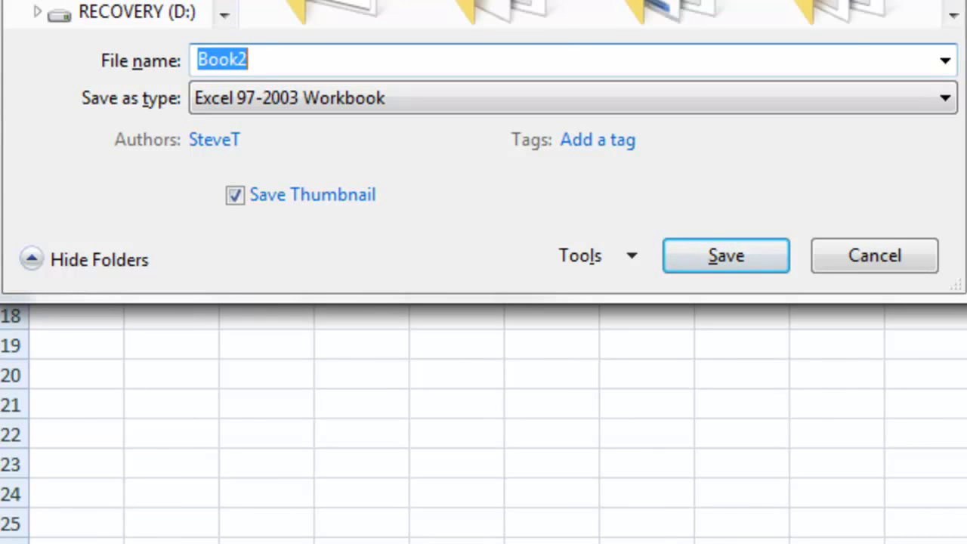
Save Book2 as "Test Workbook" in the Excel Workbook format.
{"action": "left_click", "coordinate": [304, 8]}
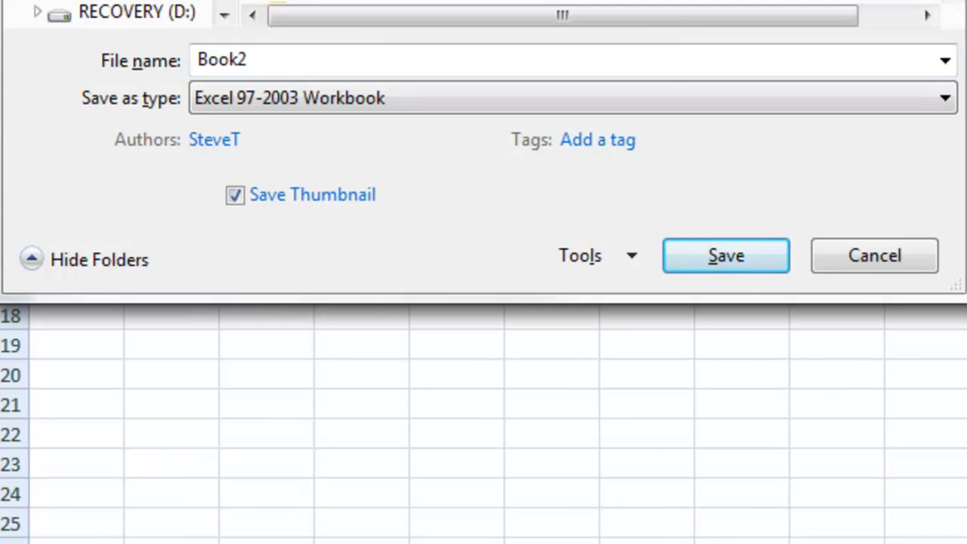
{"action": "double_click", "coordinate": [344, 62]}
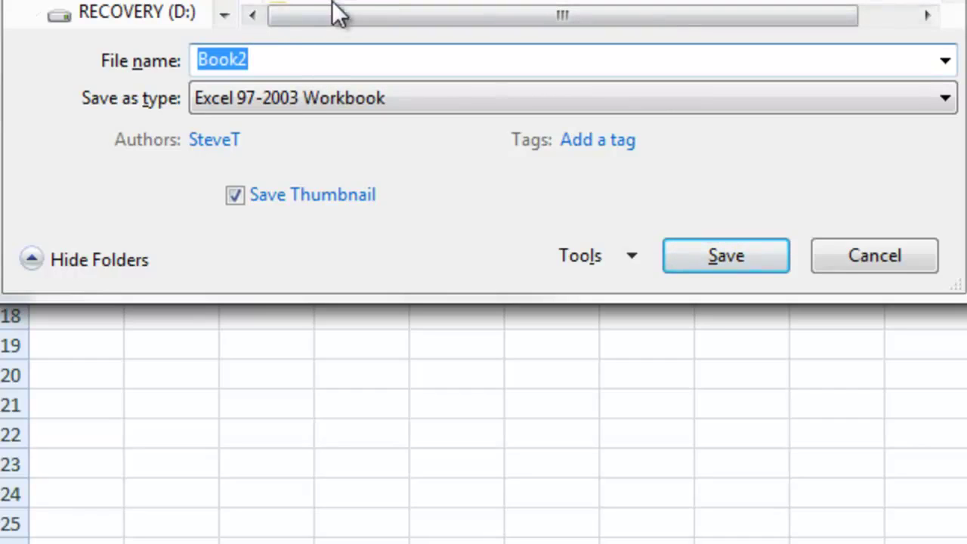
{"action": "type", "text": "Test Workbook"}
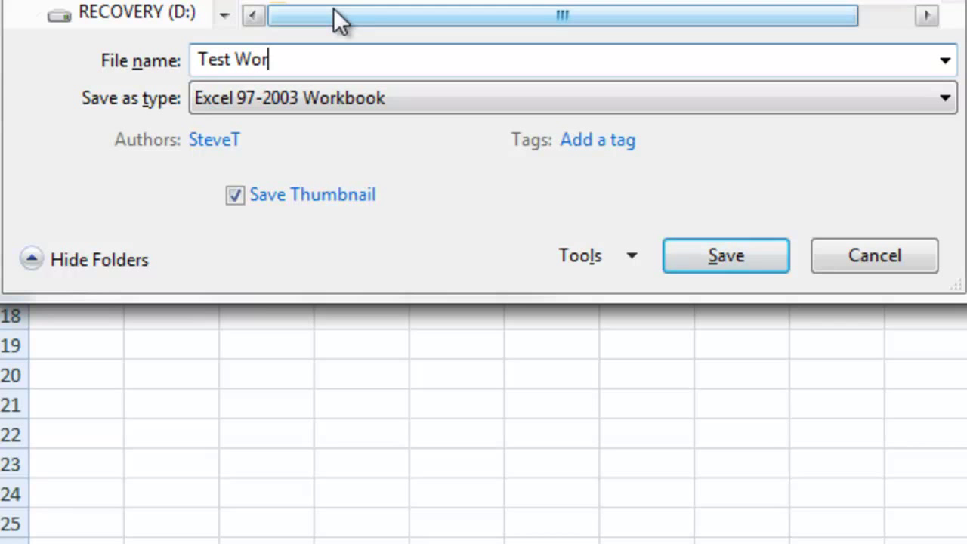
{"action": "left_click", "coordinate": [286, 98]}
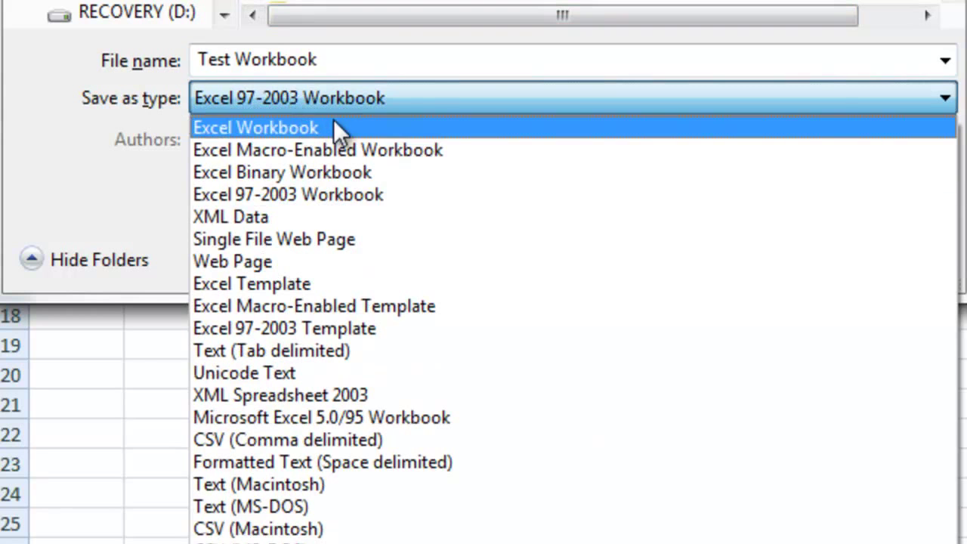
{"action": "left_click", "coordinate": [336, 127]}
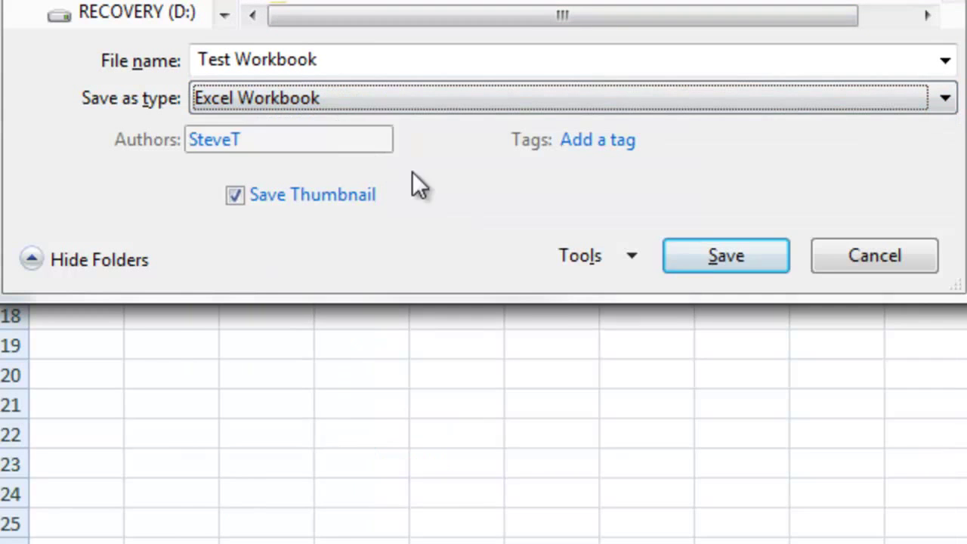
{"action": "left_click", "coordinate": [683, 258]}
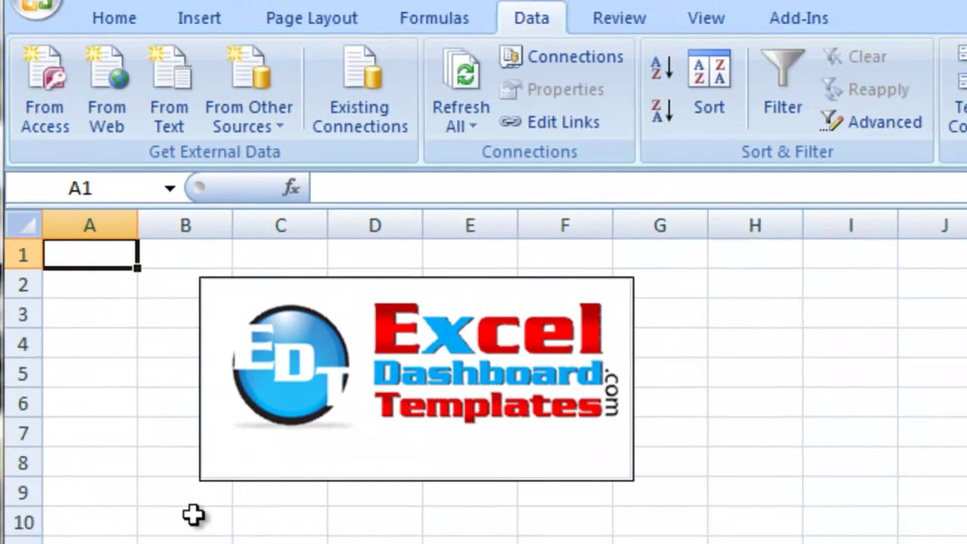
Recheck the last available row in column A on Sheet1 of the saved Test Workbook.
{"action": "left_click", "coordinate": [117, 354]}
{"action": "key", "text": "ctrl+Home"}
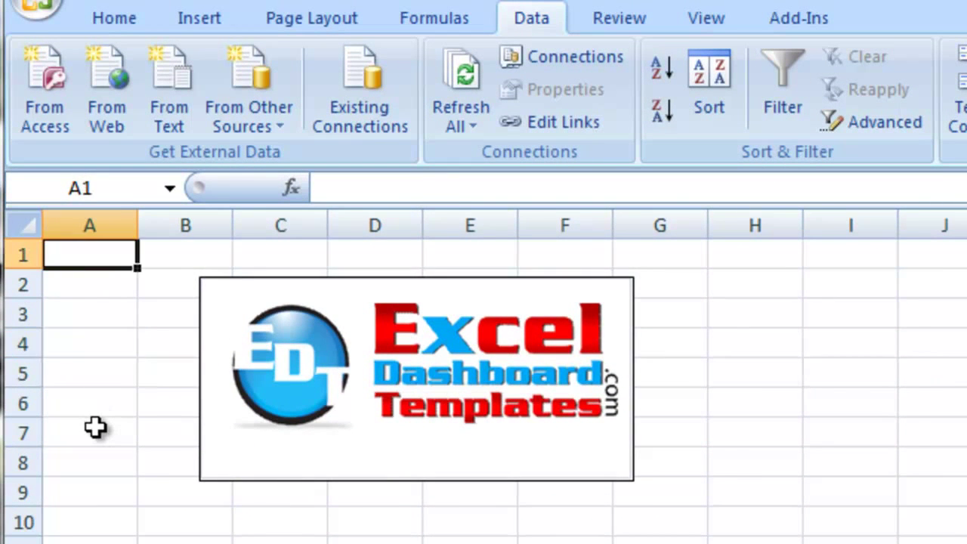
{"action": "key", "text": "ctrl+Down"}
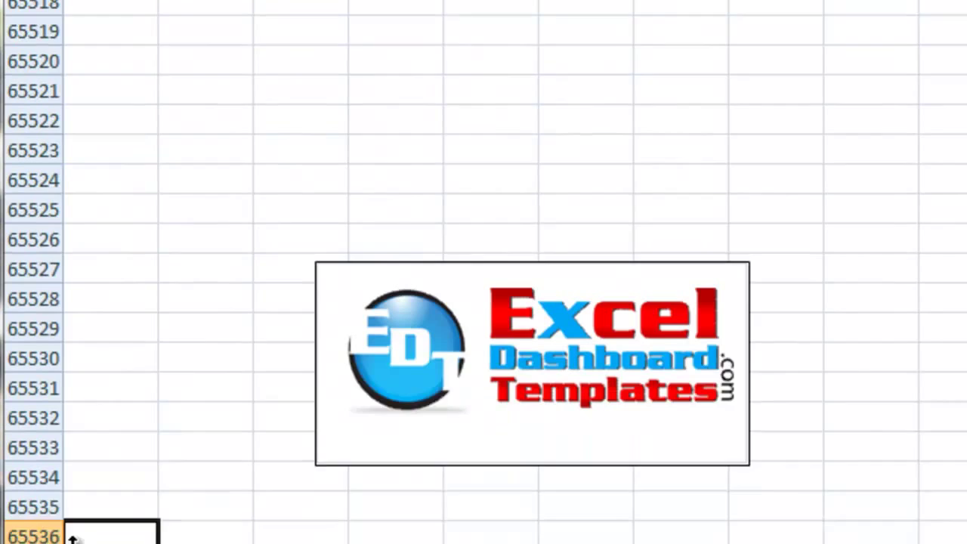
{"action": "key", "text": "ctrl+Up"}
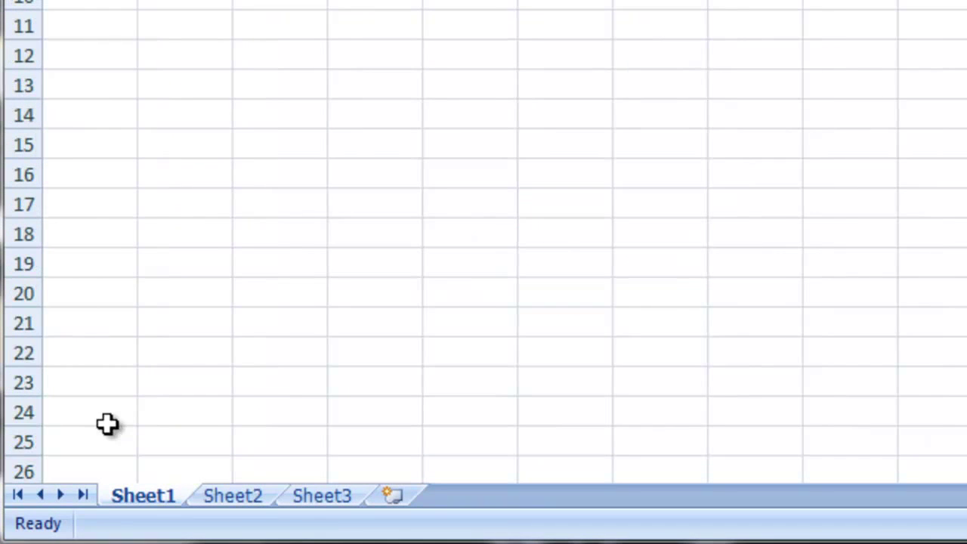
{"action": "key", "text": "ctrl+Down"}
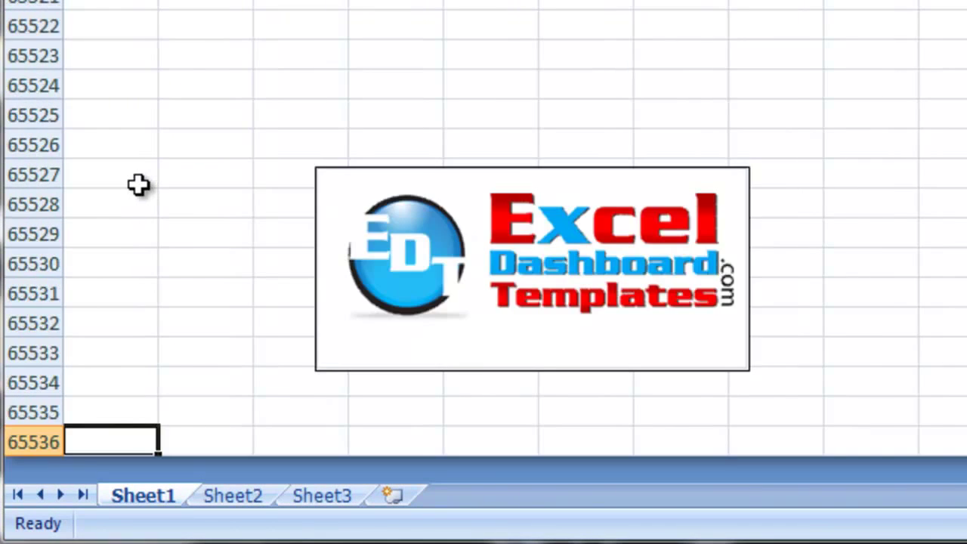
{"action": "key", "text": "ctrl+Up"}
{"action": "key", "text": "ctrl+Down"}
{"action": "key", "text": "ctrl+Up"}
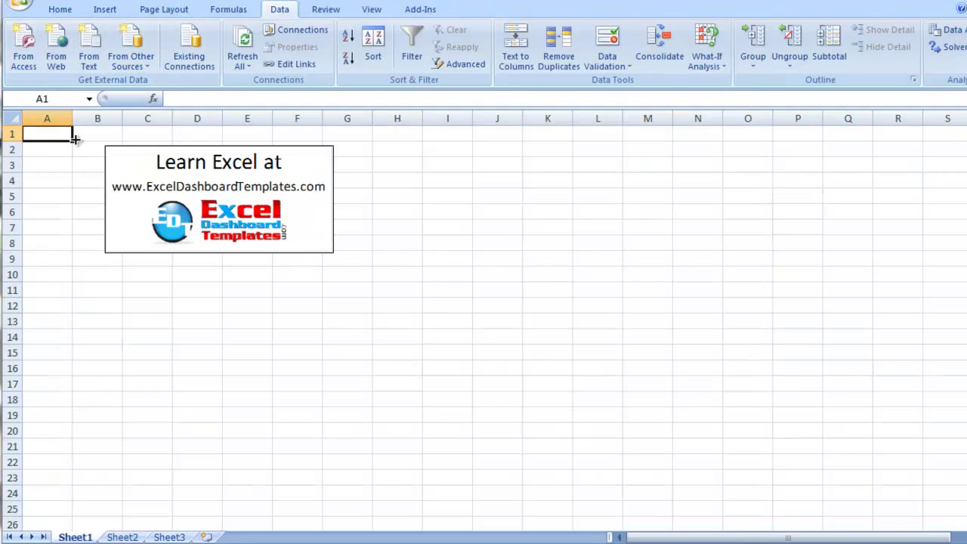
{"action": "key", "text": "ctrl+Down"}
{"action": "key", "text": "ctrl+Down"}
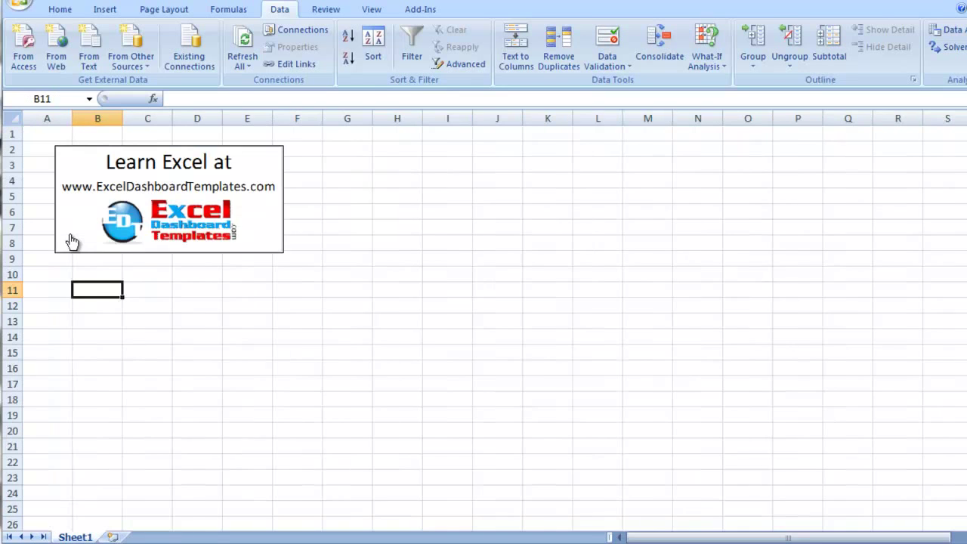
Copy Sheet1 of the Blog Post Template workbook into Test Workbook.xlsx, placing the copy before Sheet1.
{"action": "right_click", "coordinate": [72, 537]}
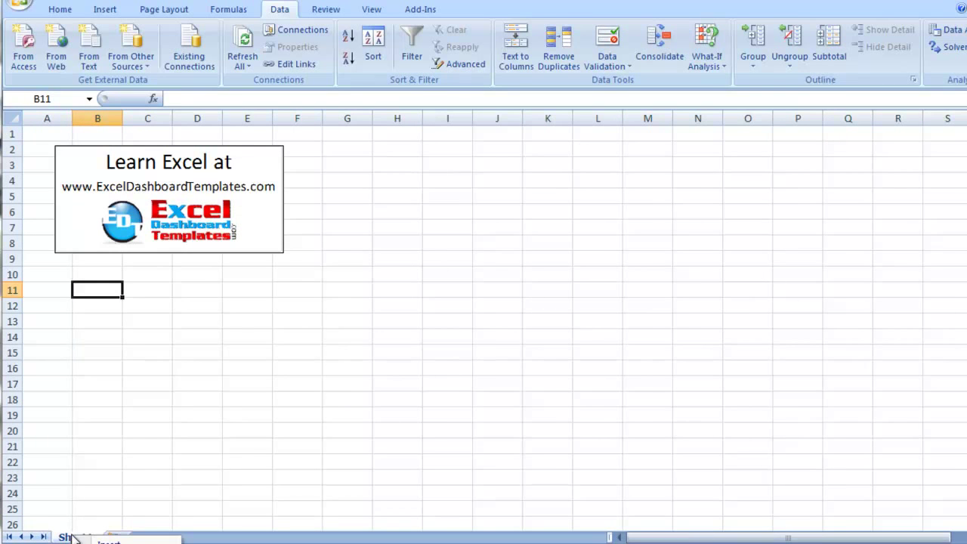
{"action": "left_click", "coordinate": [113, 528]}
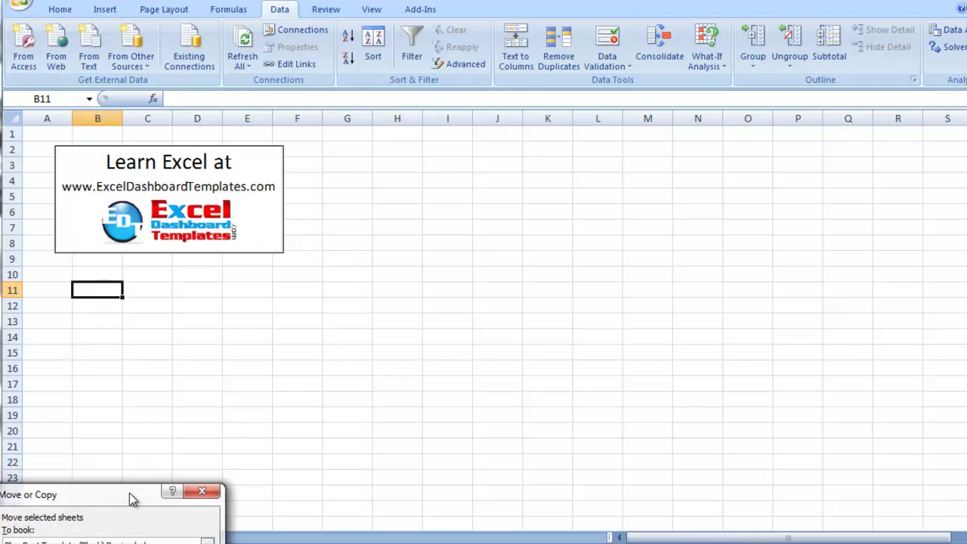
{"action": "left_click_drag", "start_coordinate": [129, 492], "coordinate": [125, 120]}
{"action": "left_click", "coordinate": [168, 171]}
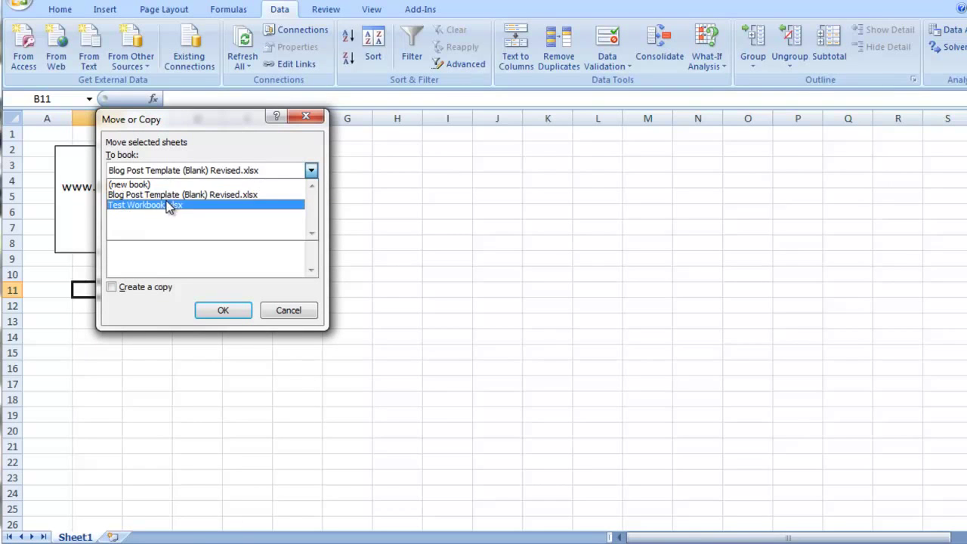
{"action": "left_click", "coordinate": [166, 205]}
{"action": "left_click", "coordinate": [148, 283]}
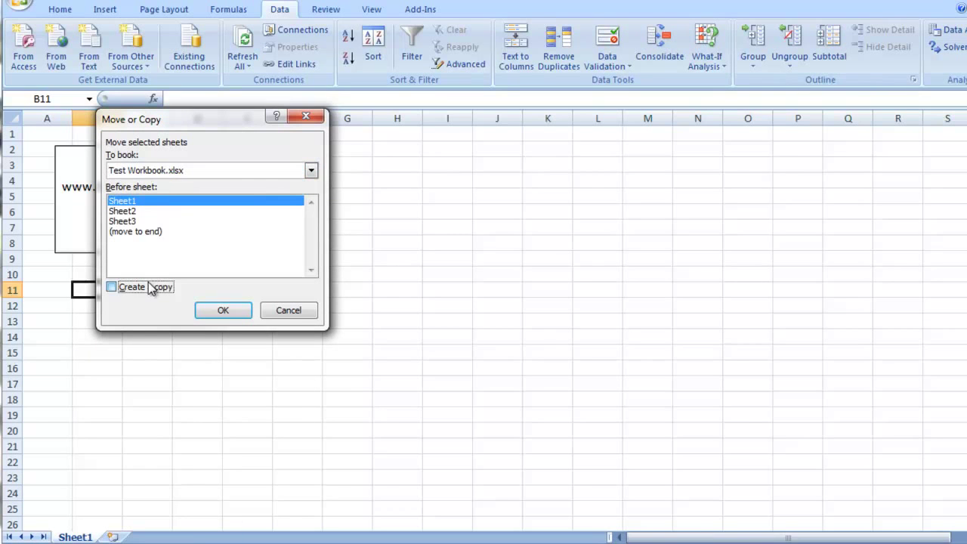
{"action": "left_click", "coordinate": [198, 312]}
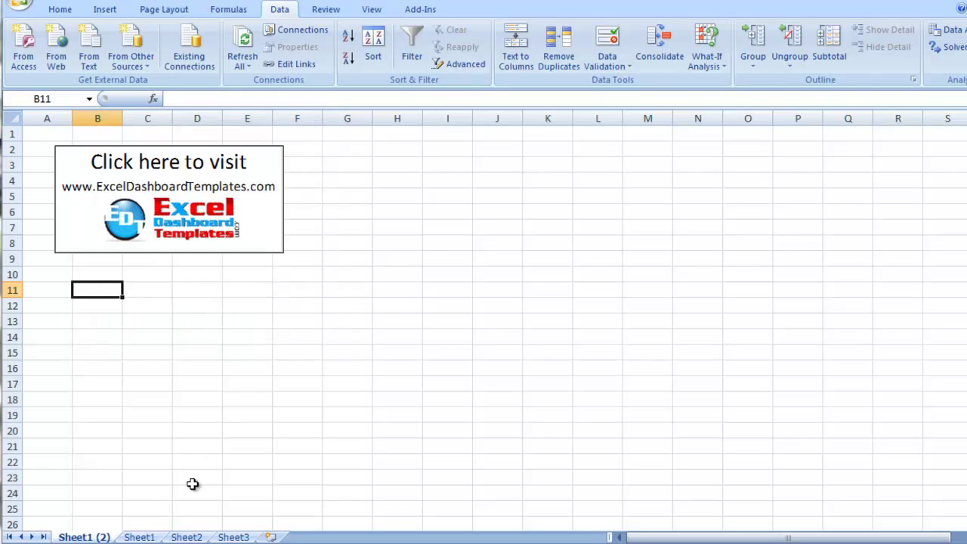
Check the last available row in column A on the copied sheet, Sheet1 (2).
{"action": "left_click", "coordinate": [81, 477]}
{"action": "left_click", "coordinate": [47, 461]}
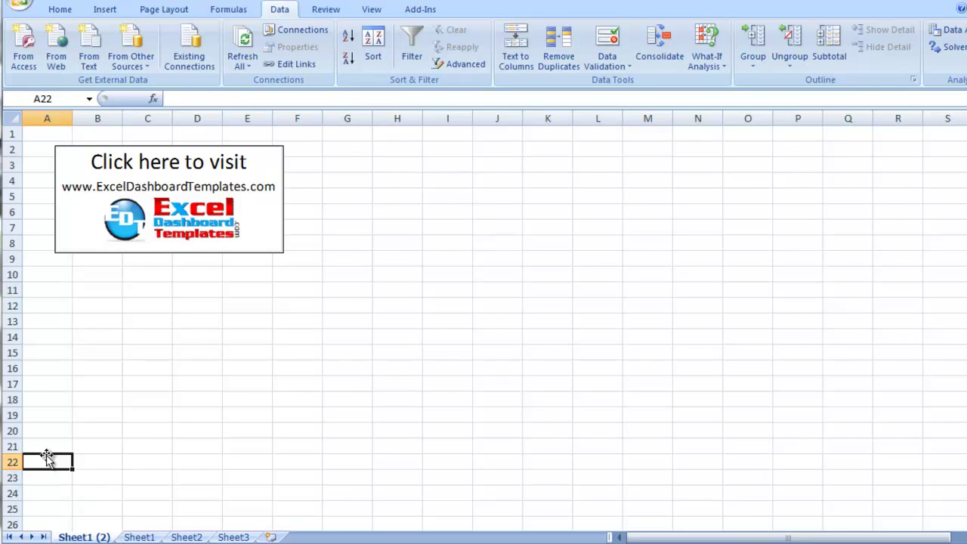
{"action": "key", "text": "ctrl+Down"}
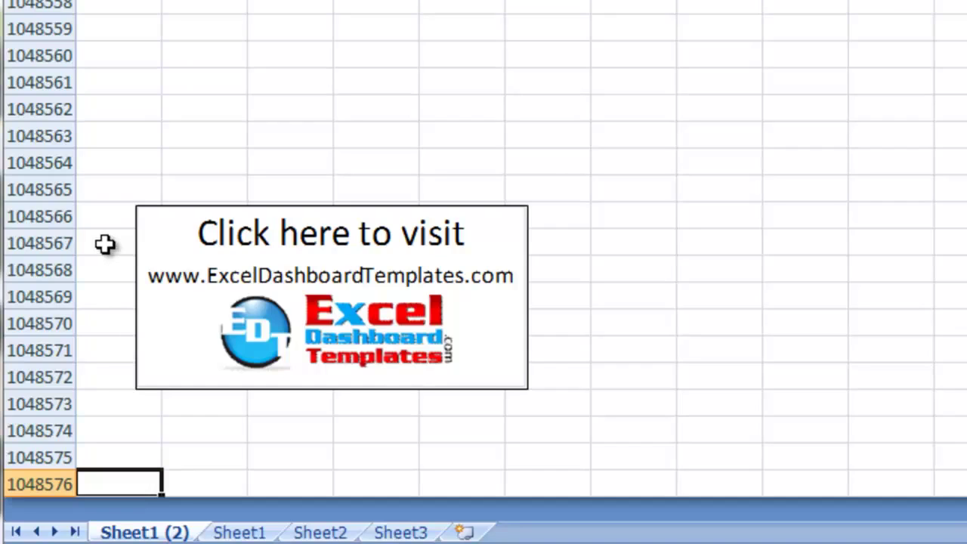
{"action": "left_click", "coordinate": [104, 223]}
{"action": "key", "text": "ctrl+Down"}
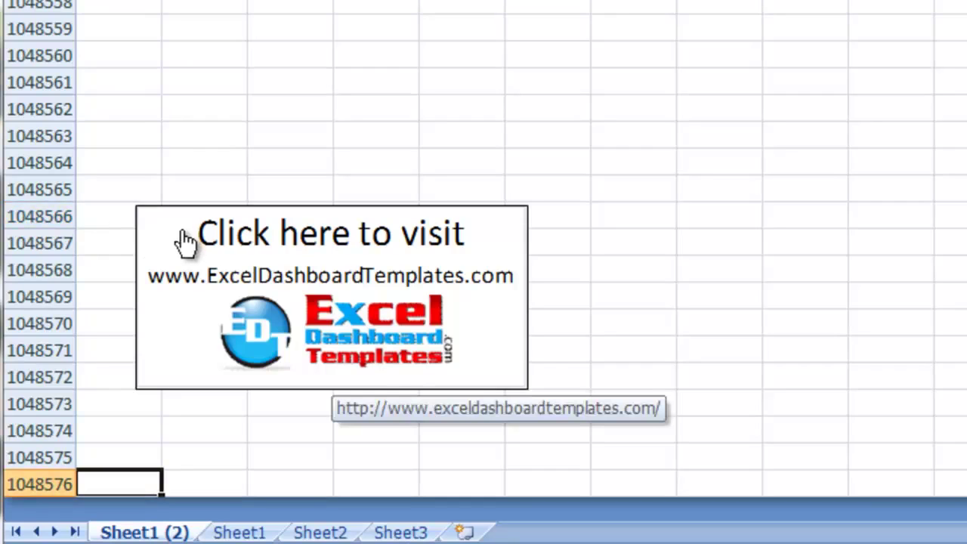
{"action": "double_click", "coordinate": [144, 144]}
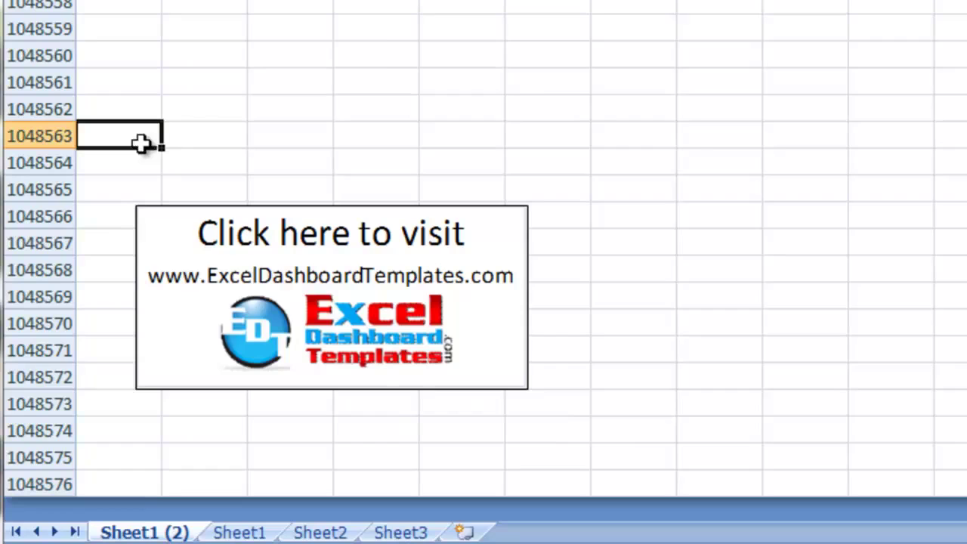
{"action": "key", "text": "Return"}
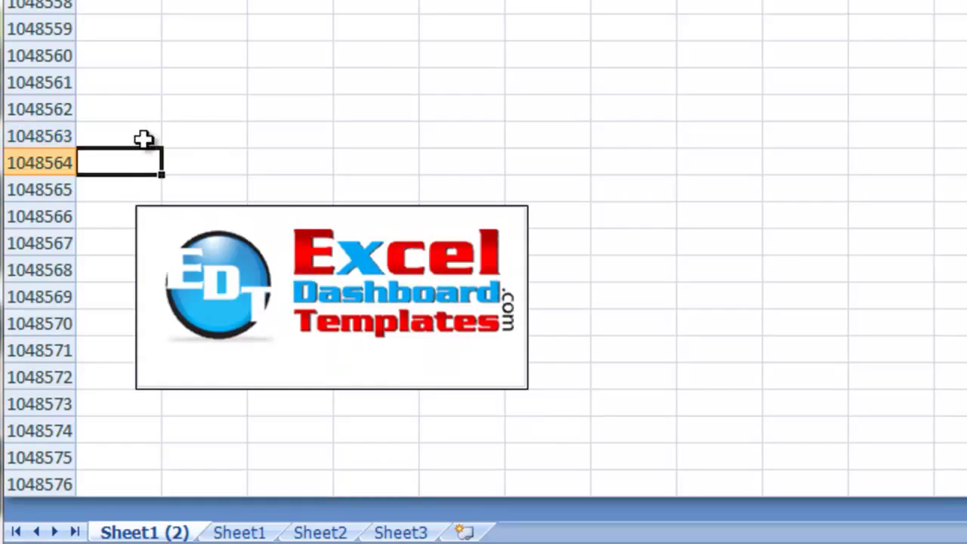